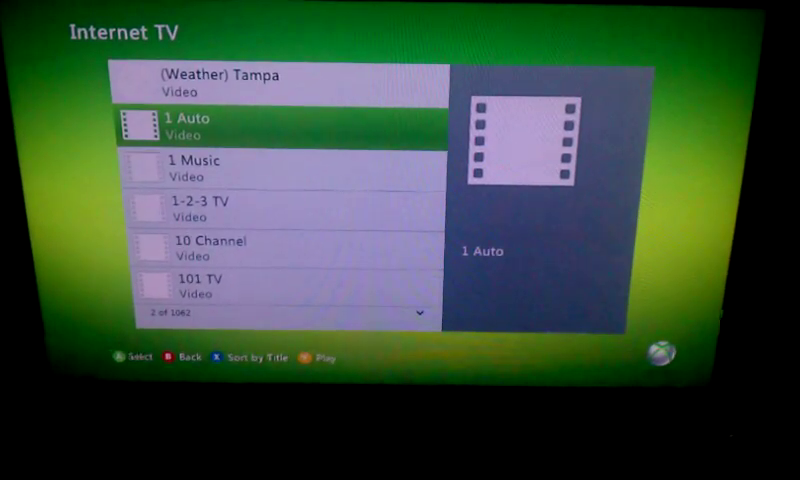
# - Scroll far down the Internet TV channel list
pyautogui.press('Down')
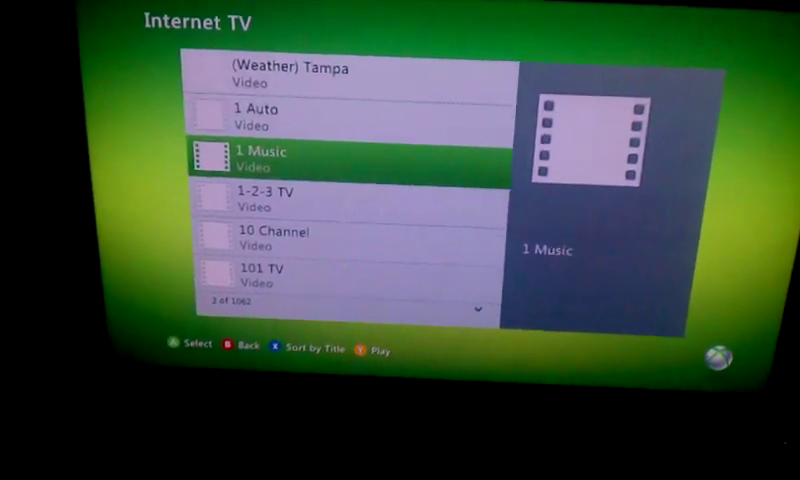
pyautogui.press('Down')
pyautogui.press('Down')
pyautogui.press('Down')
pyautogui.press('pagedown')
pyautogui.press('pagedown')
pyautogui.press('pagedown')
pyautogui.press('pagedown')
pyautogui.press('pagedown')
pyautogui.press('pagedown')
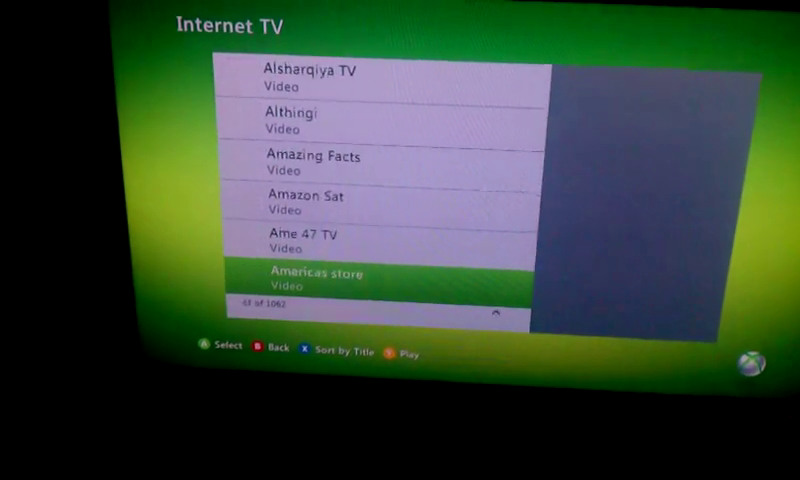
pyautogui.press('pagedown')
pyautogui.press('pagedown')
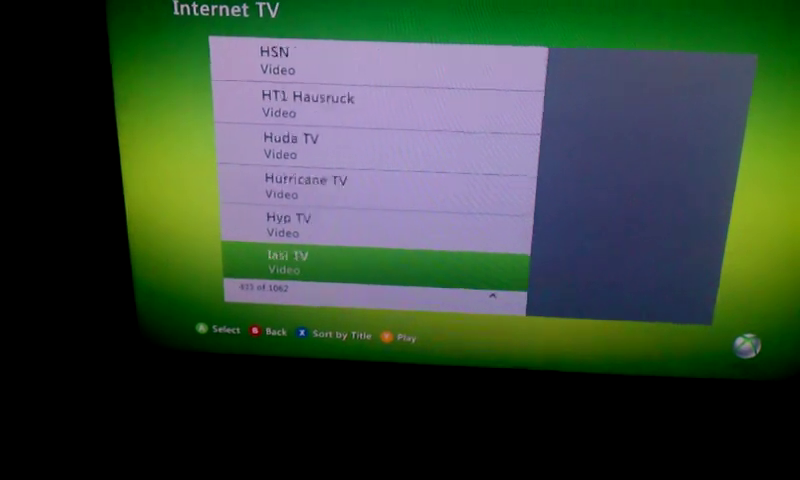
pyautogui.press('pagedown')
pyautogui.press('pagedown')
# - Scroll back up to the channels starting with F, around Focus TV
pyautogui.press('Up')
pyautogui.press('Up')
pyautogui.press('Up')
pyautogui.press('Up')
pyautogui.press('Up')
pyautogui.press('Up')
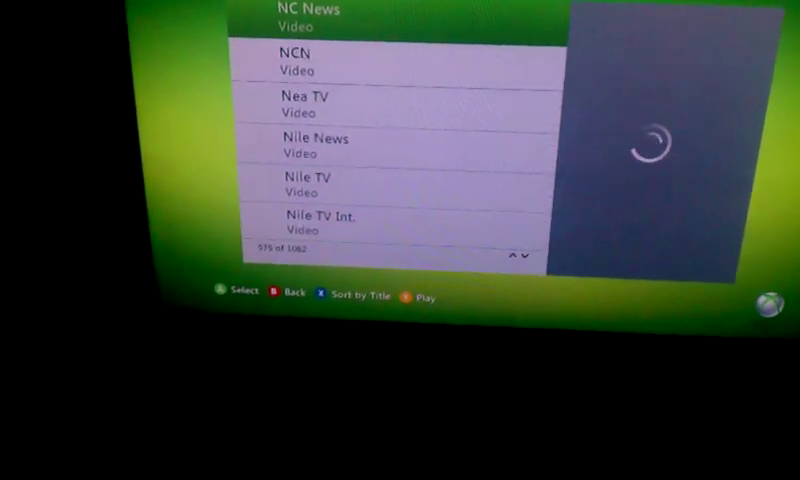
pyautogui.press('Up')
pyautogui.press('Up')
pyautogui.press('Up')
pyautogui.press('Up')
pyautogui.press('Up')
pyautogui.press('Up')
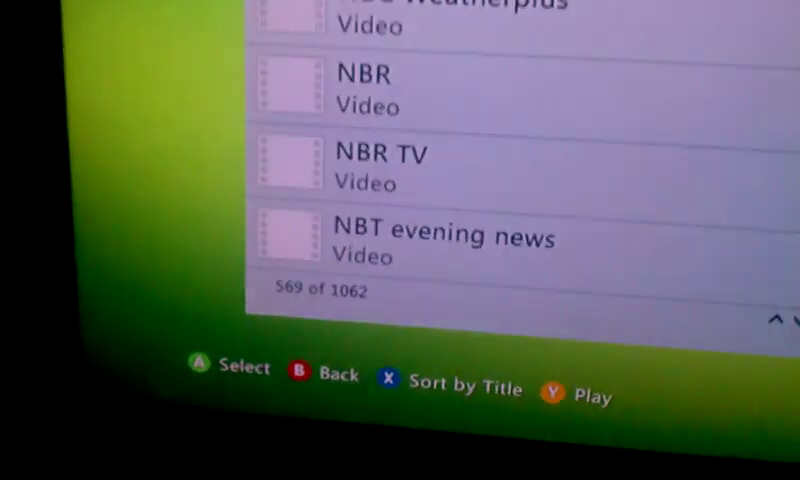
pyautogui.press('Up')
pyautogui.press('Up')
pyautogui.press('Up')
pyautogui.press('Up')
pyautogui.press('Up')
pyautogui.press('Up')
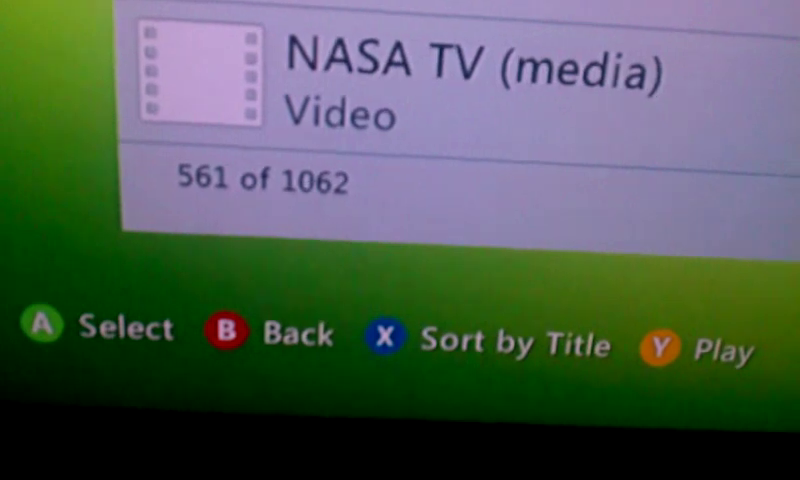
pyautogui.press('Up')
pyautogui.press('Up')
pyautogui.press('Up')
pyautogui.press('Up')
pyautogui.press('Up')
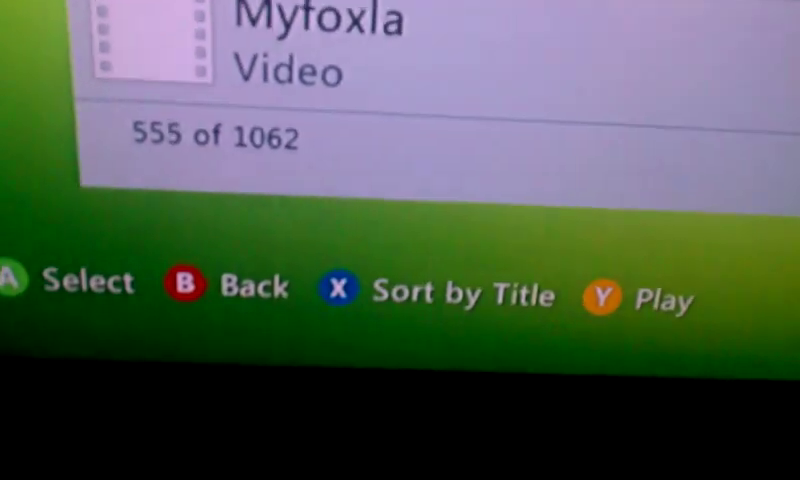
pyautogui.press('Up')
pyautogui.press('Up')
pyautogui.press('Up')
pyautogui.press('Up')
pyautogui.press('Up')
pyautogui.press('Up')
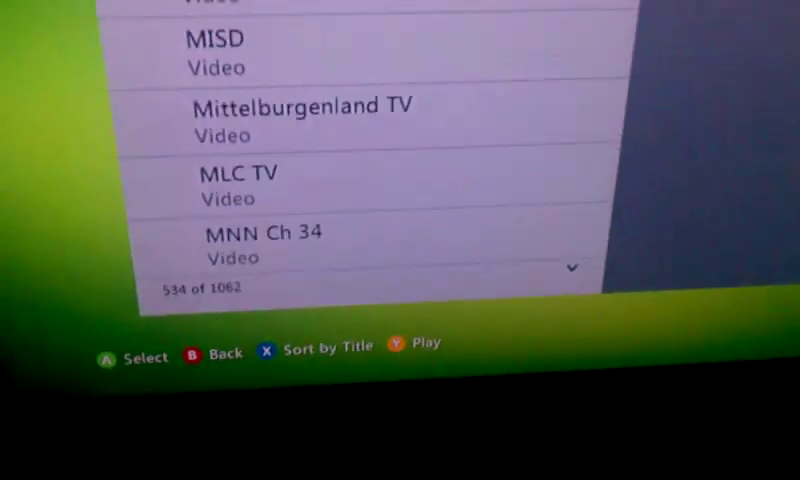
pyautogui.press('pageup')
pyautogui.press('pageup')
pyautogui.press('pageup')
pyautogui.press('pageup')
pyautogui.press('pageup')
pyautogui.press('pageup')
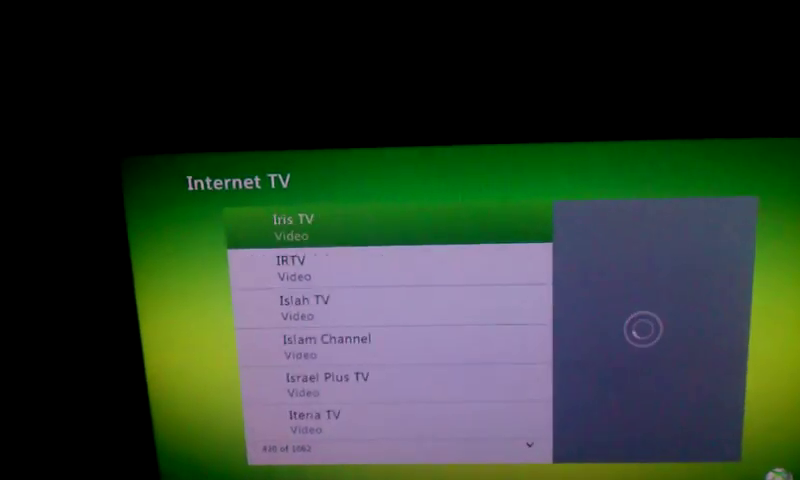
pyautogui.press('pageup')
pyautogui.press('pageup')
pyautogui.press('pageup')
pyautogui.press('pageup')
pyautogui.press('pageup')
pyautogui.press('Down')
pyautogui.press('Down')
pyautogui.press('Down')
pyautogui.press('Down')
pyautogui.press('Down')
pyautogui.press('Down')
pyautogui.press('Down')
pyautogui.press('Down')
pyautogui.press('Down')
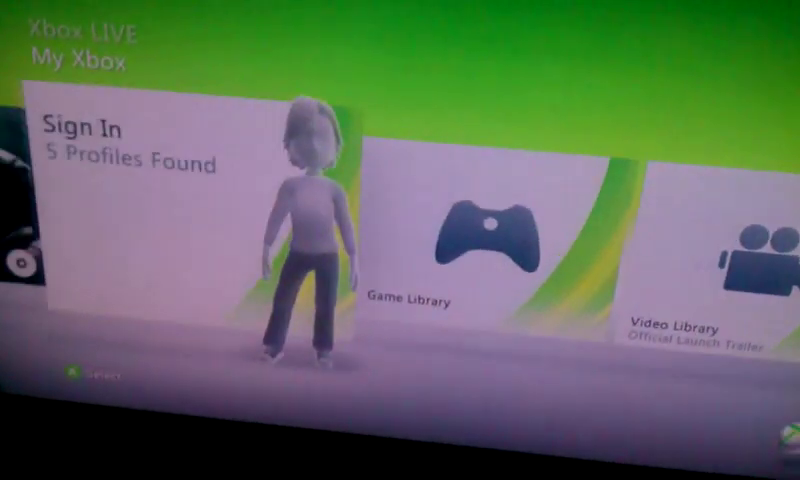
pyautogui.press('Left')
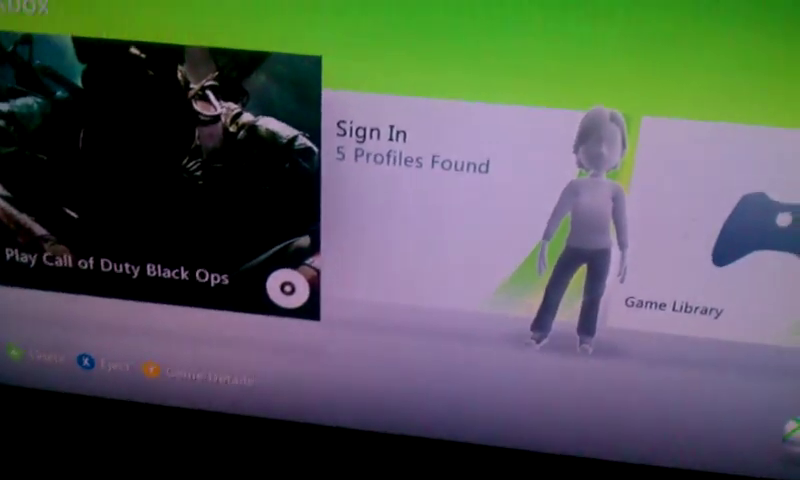
# - Move across the My Xbox tiles to Video Library and open its video source list
pyautogui.press('Right')
pyautogui.press('Right')
pyautogui.press('Right')
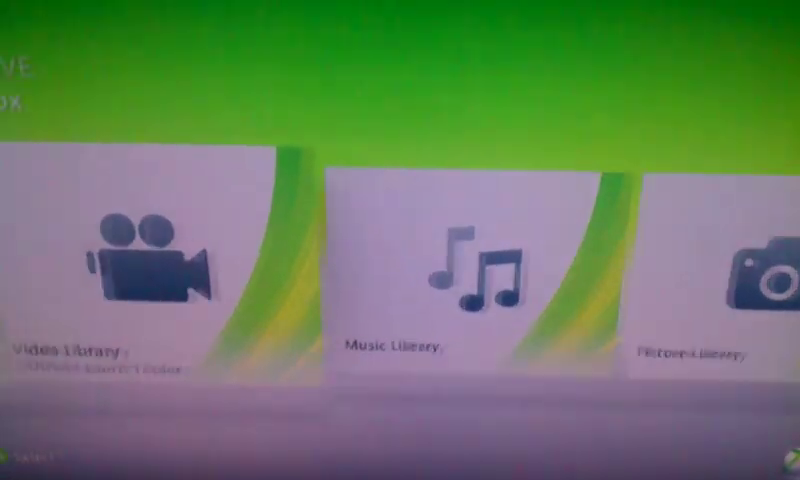
pyautogui.press('Left')
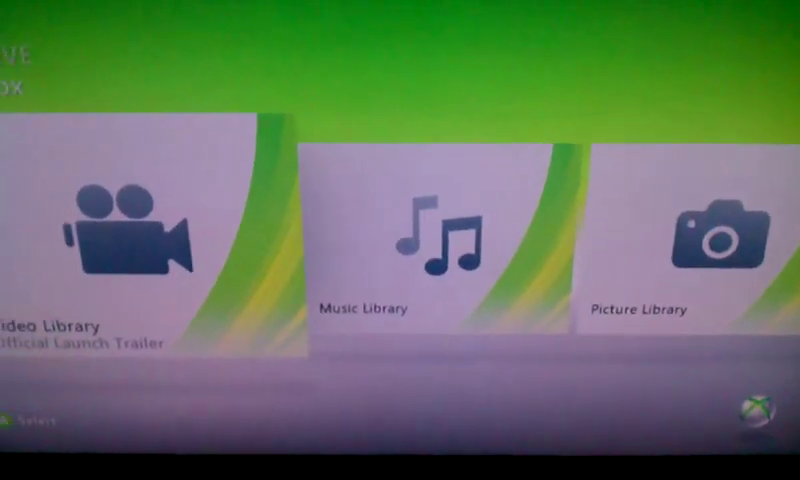
pyautogui.press('Return')
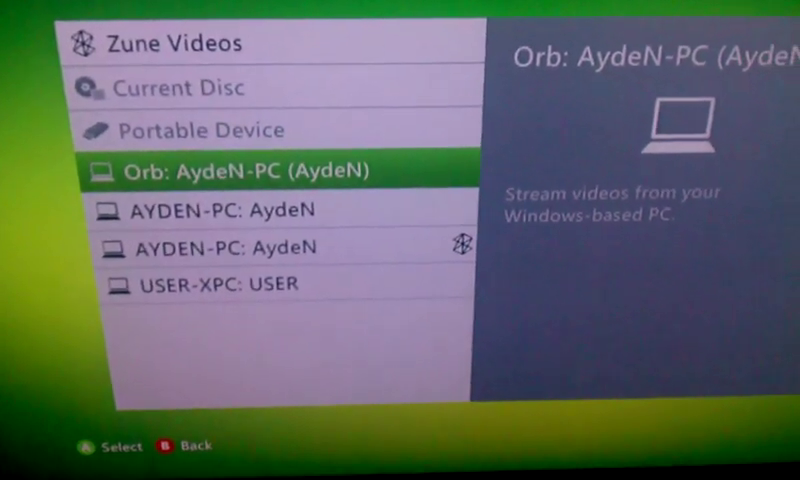
# - Choose the Orb: AydeN-PC source and go past Webcams, Playlists and Rating into the TV folder
pyautogui.press('Return')
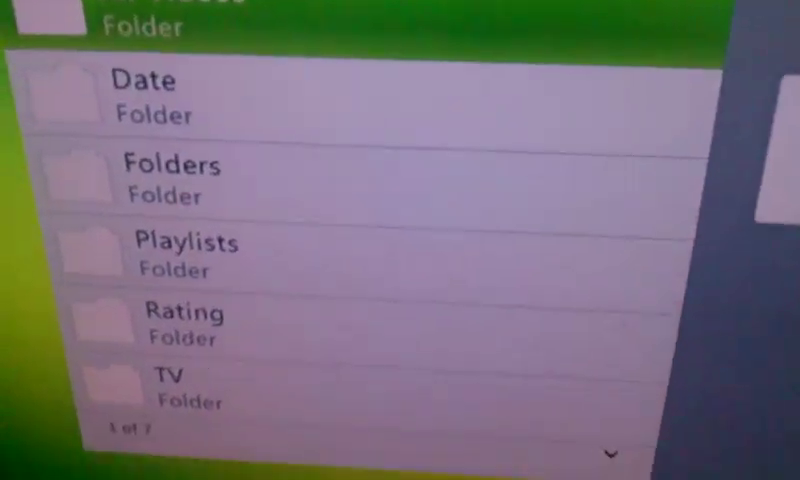
pyautogui.press('Down')
pyautogui.press('Down')
pyautogui.press('Down')
pyautogui.press('Down')
pyautogui.press('Down')
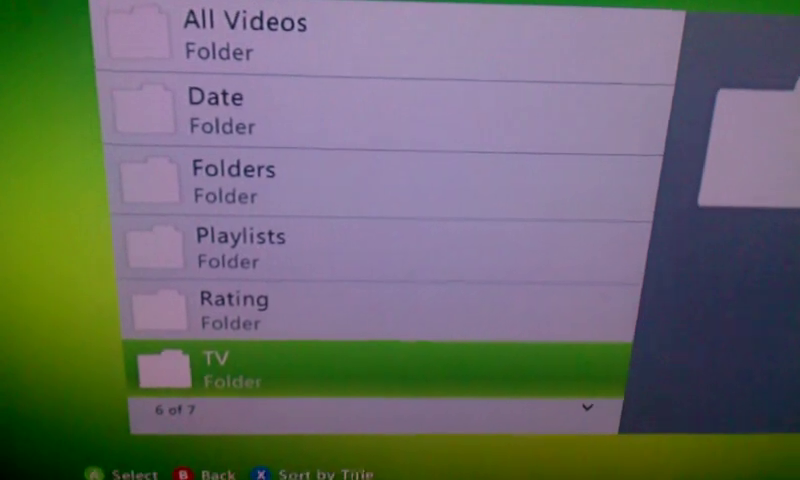
pyautogui.press('Down')
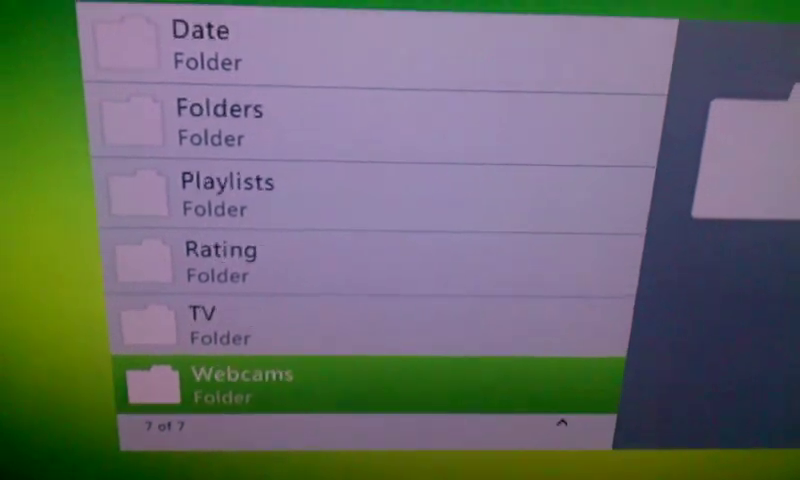
pyautogui.press('Down')
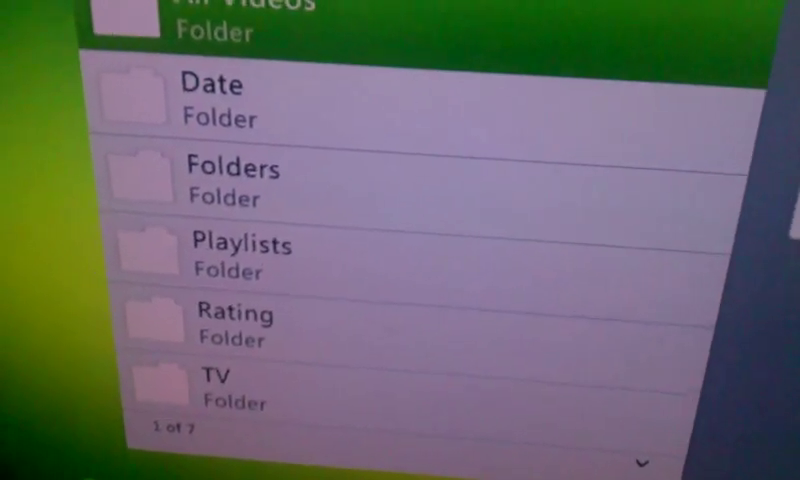
pyautogui.press('Down')
pyautogui.press('Down')
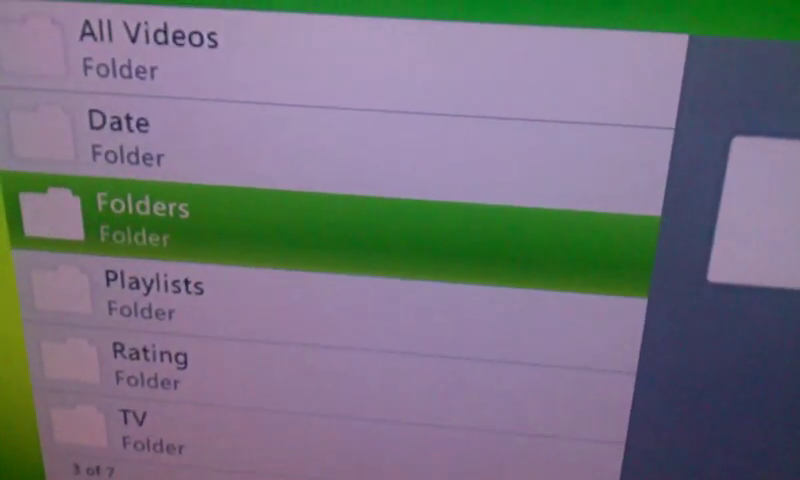
pyautogui.press('Down')
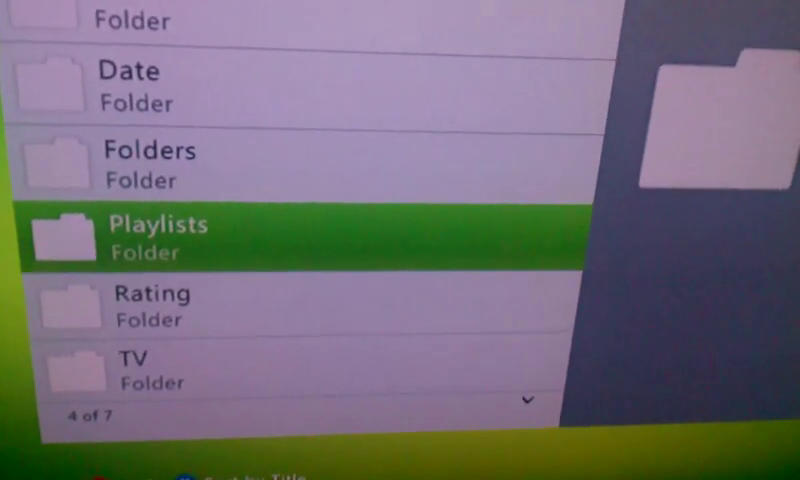
pyautogui.press('Down')
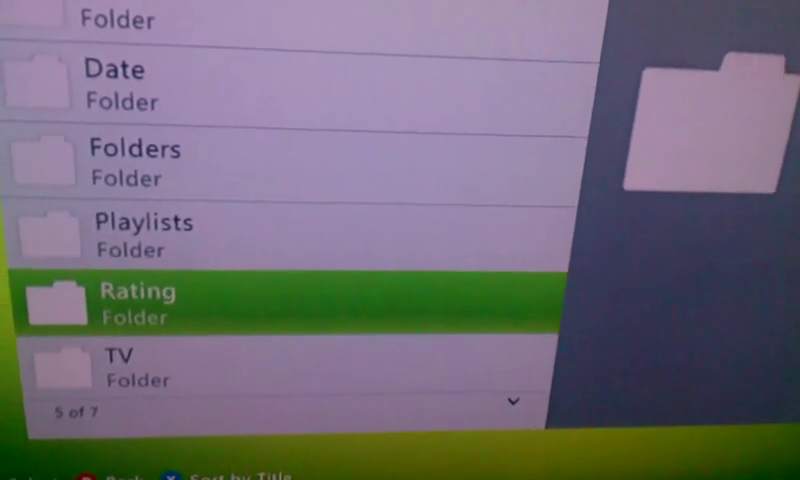
pyautogui.press('Down')
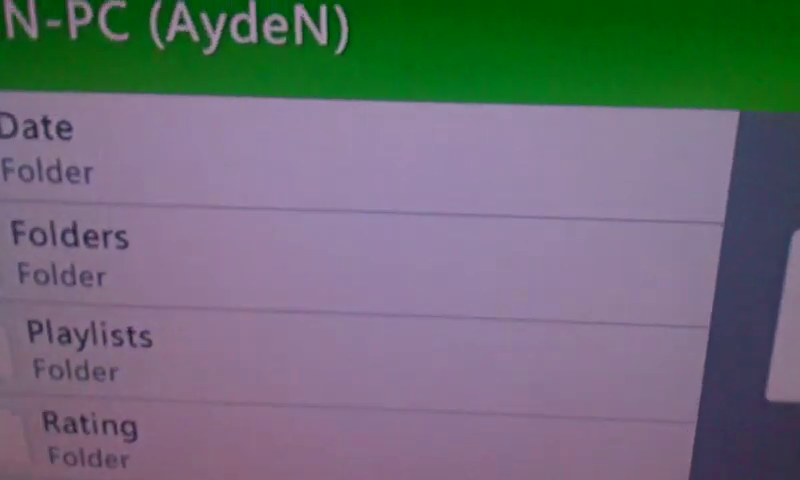
pyautogui.press('Up')
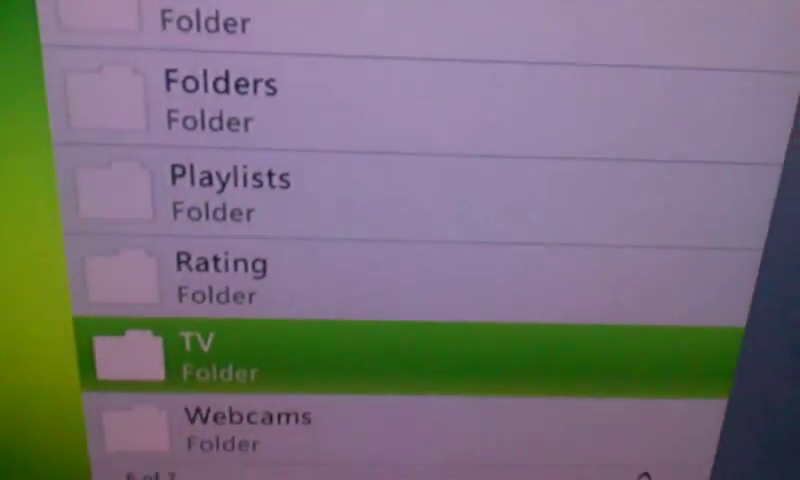
pyautogui.press('Return')
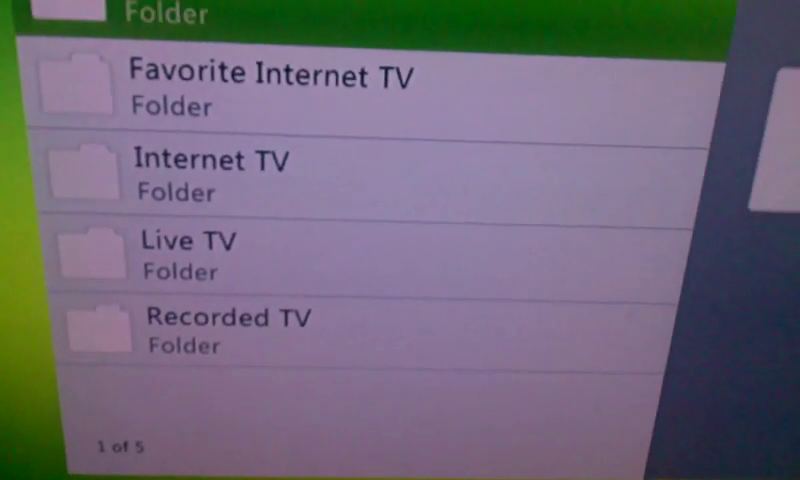
# - Enter Internet TV and browse from (Weather) Tampa and 1 Auto to 1-2-3 TV
pyautogui.press('Down')
pyautogui.press('Down')
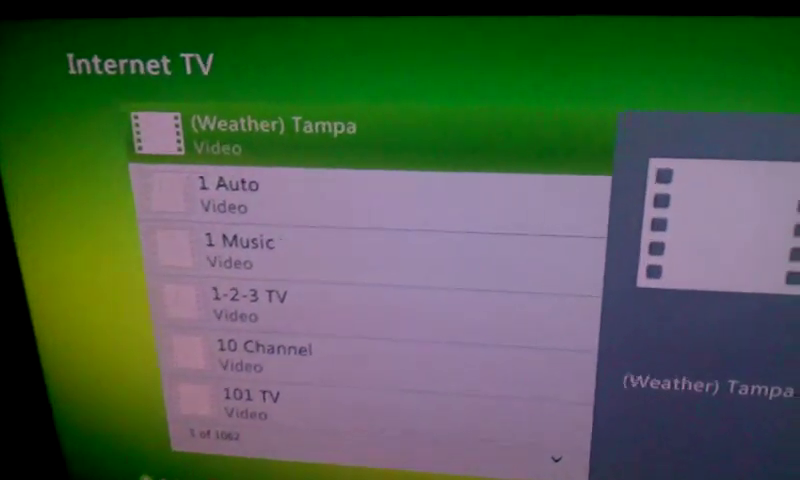
pyautogui.press('Down')
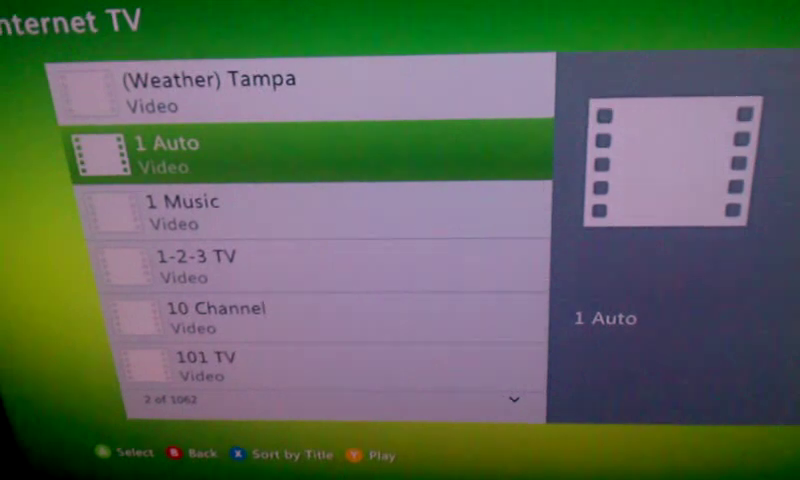
pyautogui.press('Up')
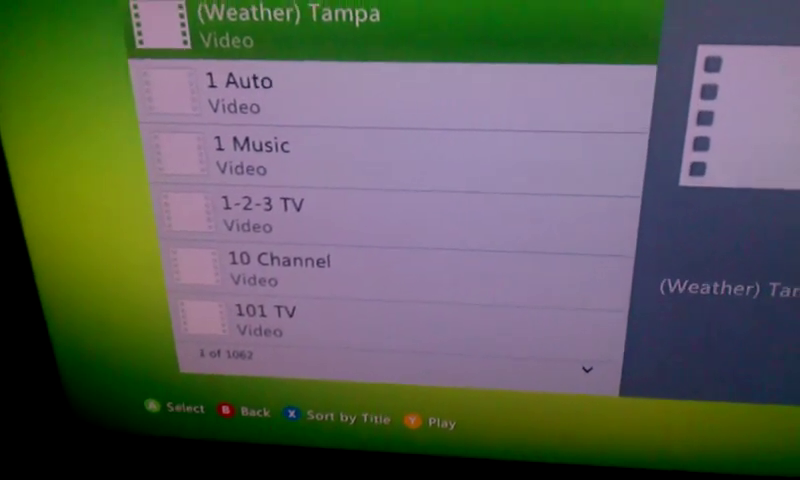
pyautogui.press('Down')
pyautogui.press('Down')
pyautogui.press('Down')
pyautogui.press('Down')
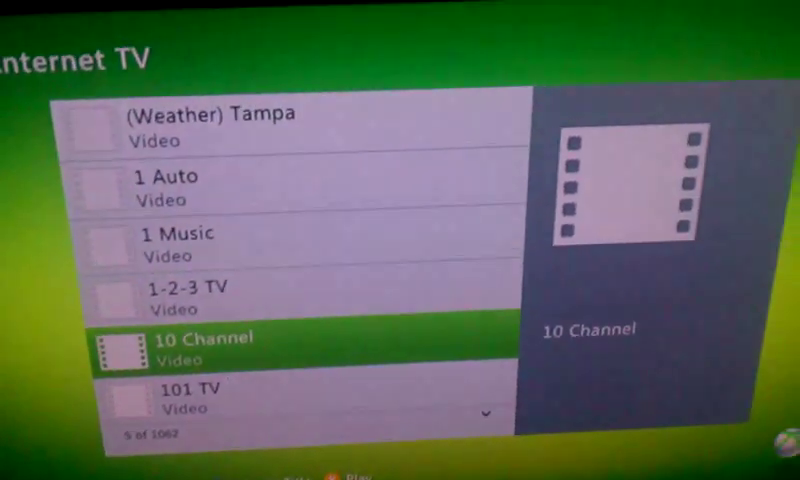
pyautogui.press('Down')
pyautogui.press('Up')
pyautogui.press('Up')
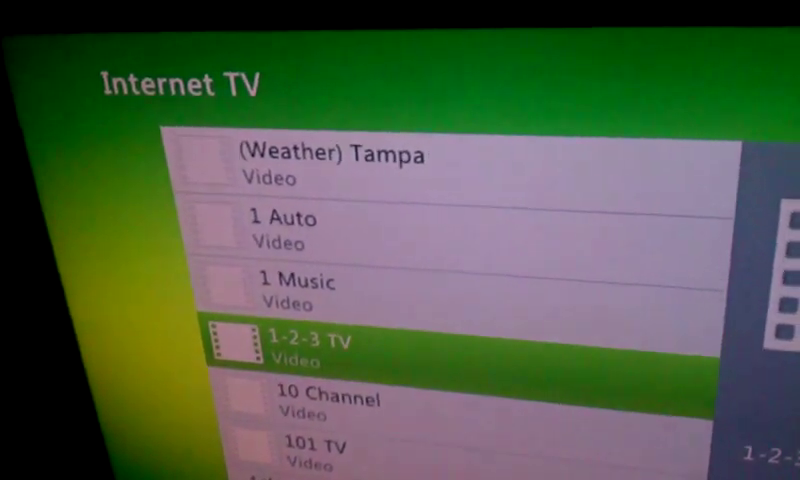
pyautogui.press('Up')
pyautogui.press('Up')
pyautogui.press('Up')
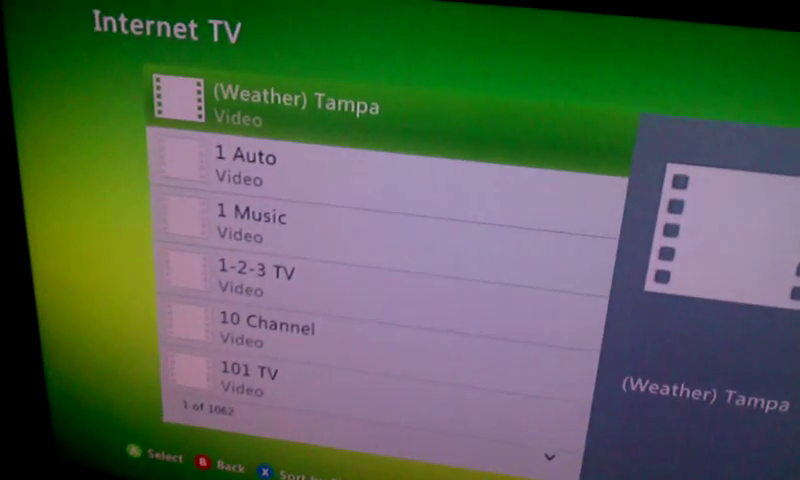
# - Start the 1 Auto channel to get its Resume/Restart menu
pyautogui.press('Down')
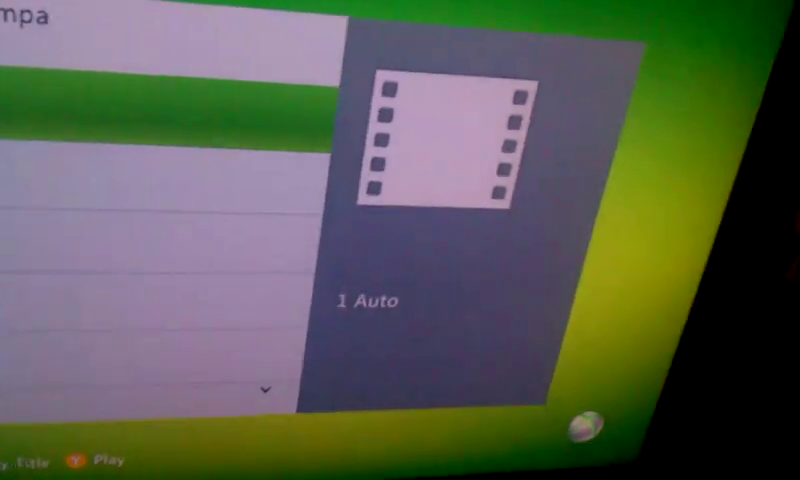
pyautogui.press('Return')
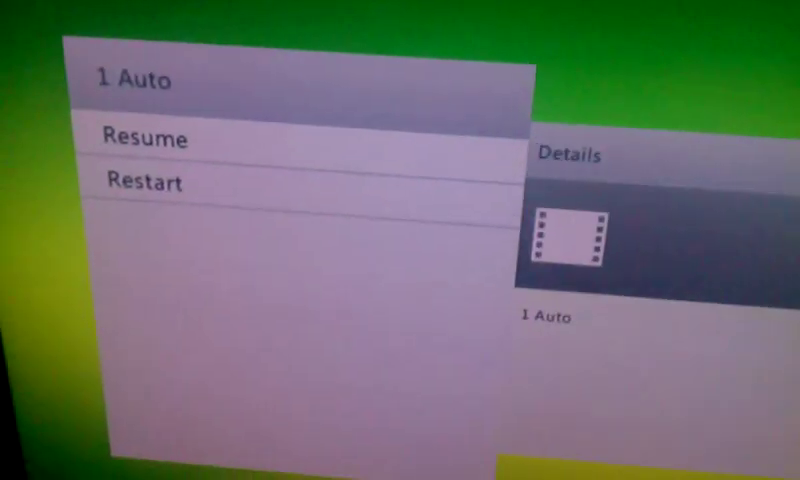